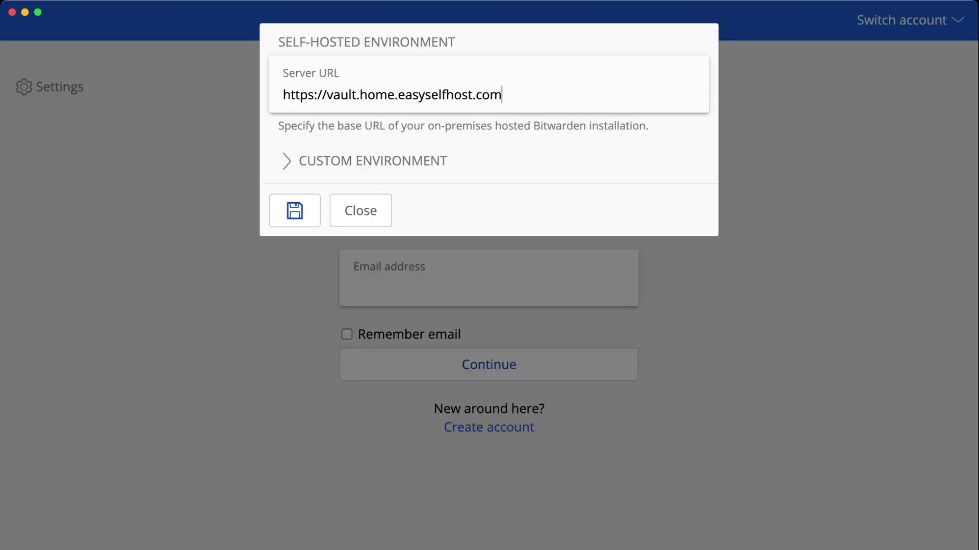
Save the vault.home.easyselfhost.com server URL and sign in with the admin email and master password
key(Return)
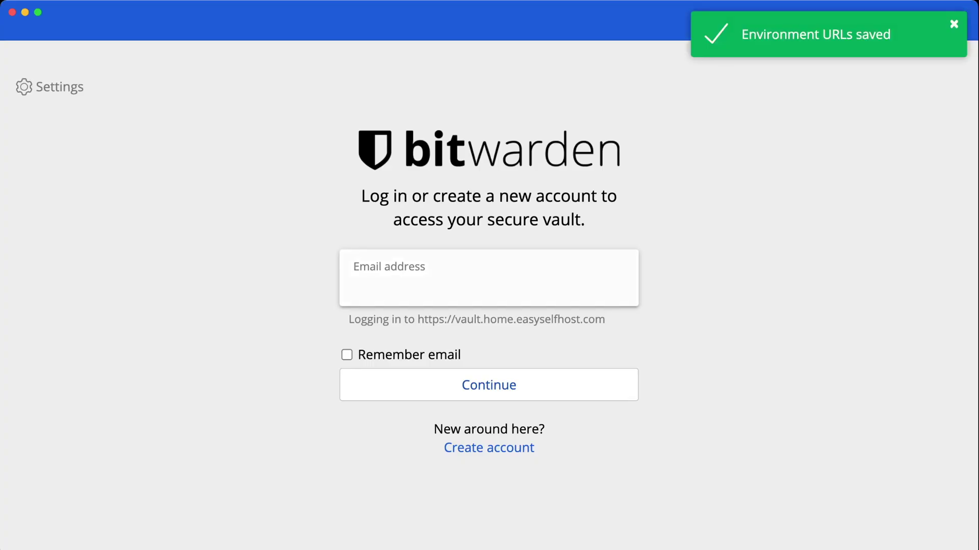
key(Return)
text(•••••)
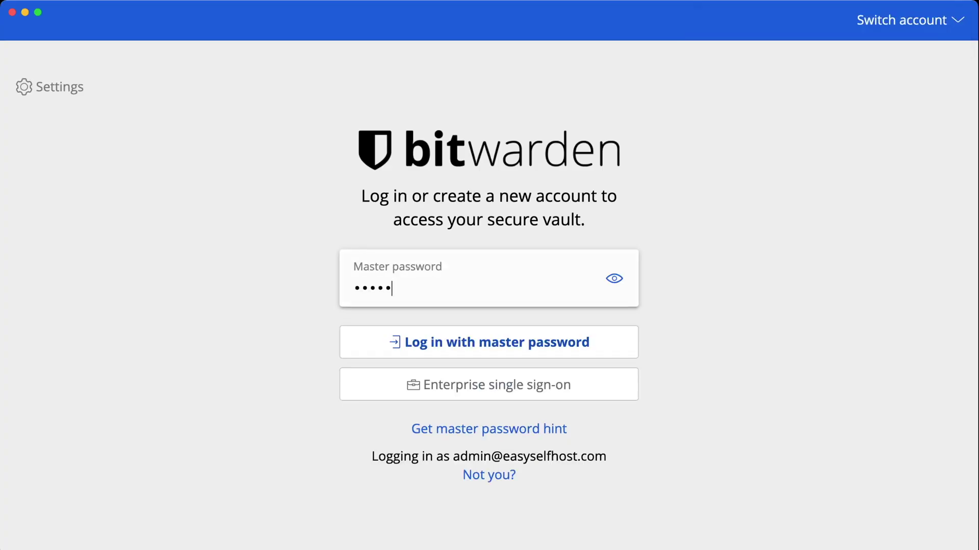
key(Return)
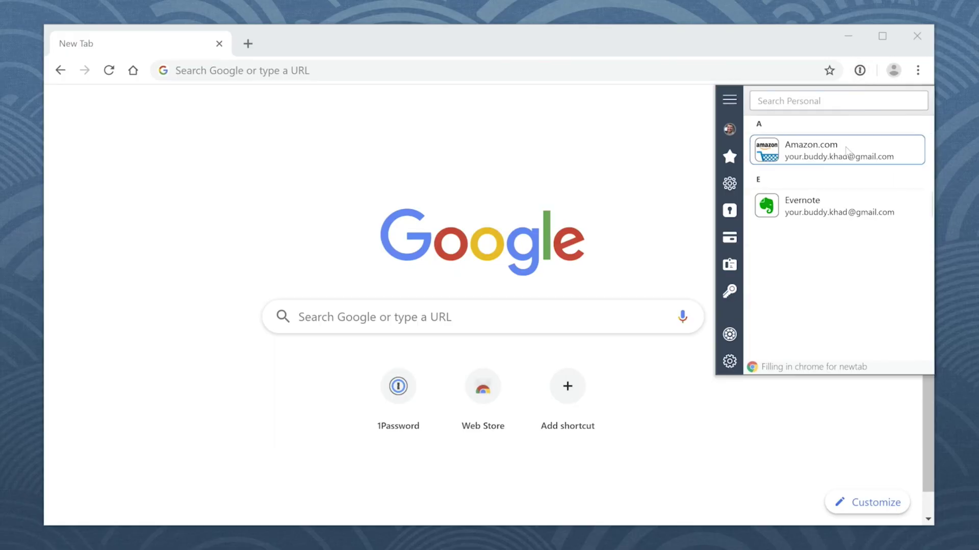
Sign in to Zoom with Google and save the login in 1Password using the Work account
click(847, 150)
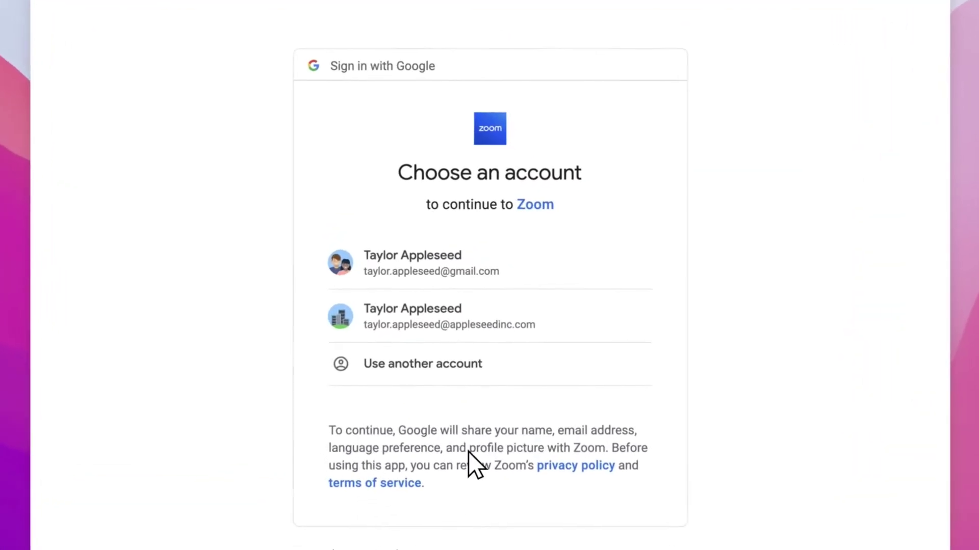
click(407, 324)
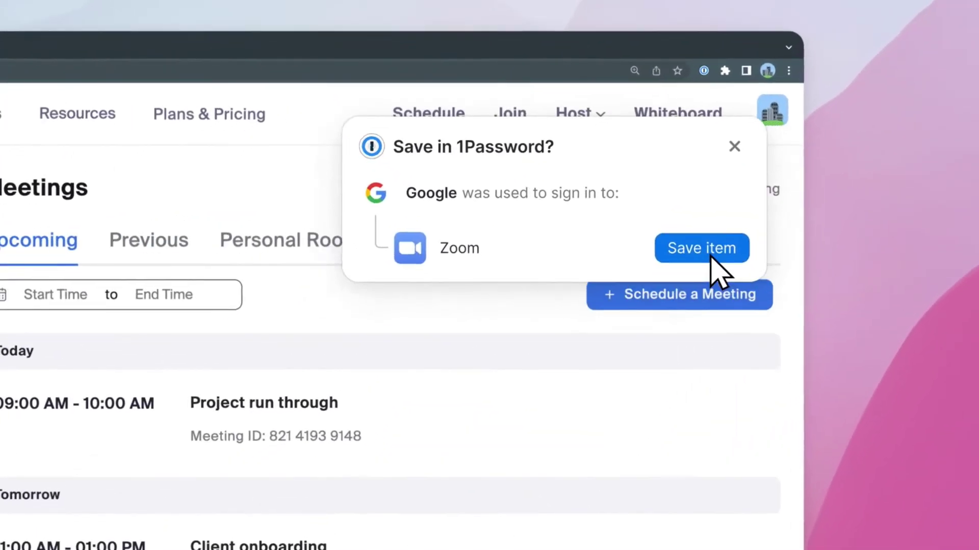
click(706, 273)
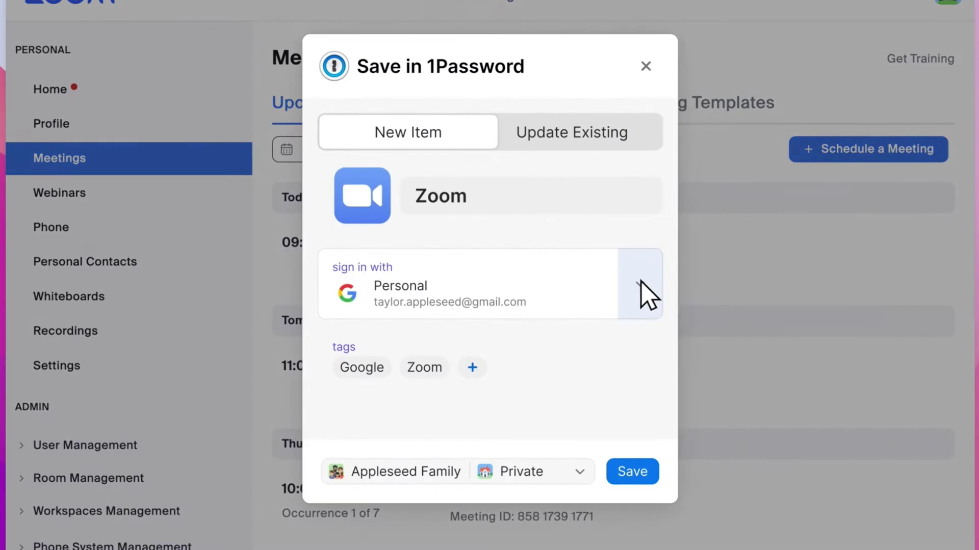
click(642, 286)
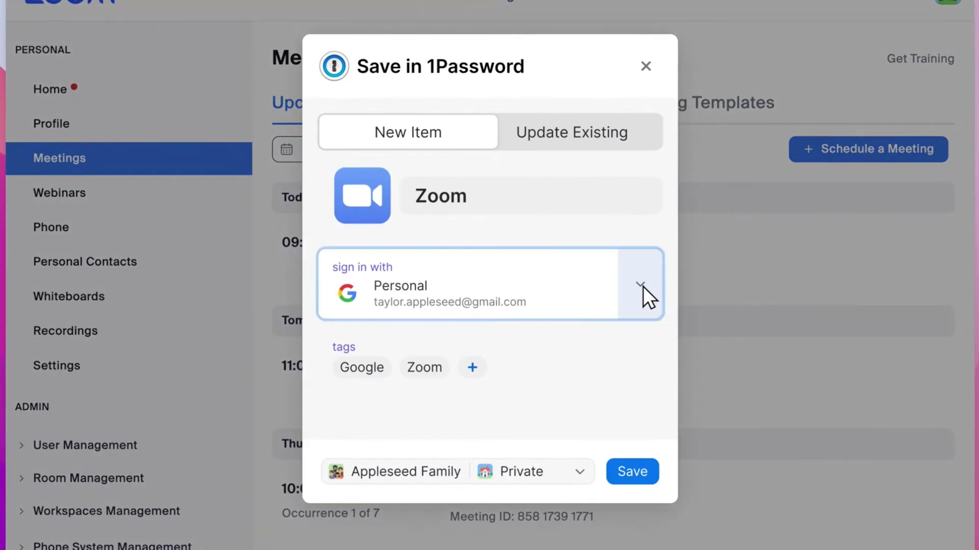
click(646, 404)
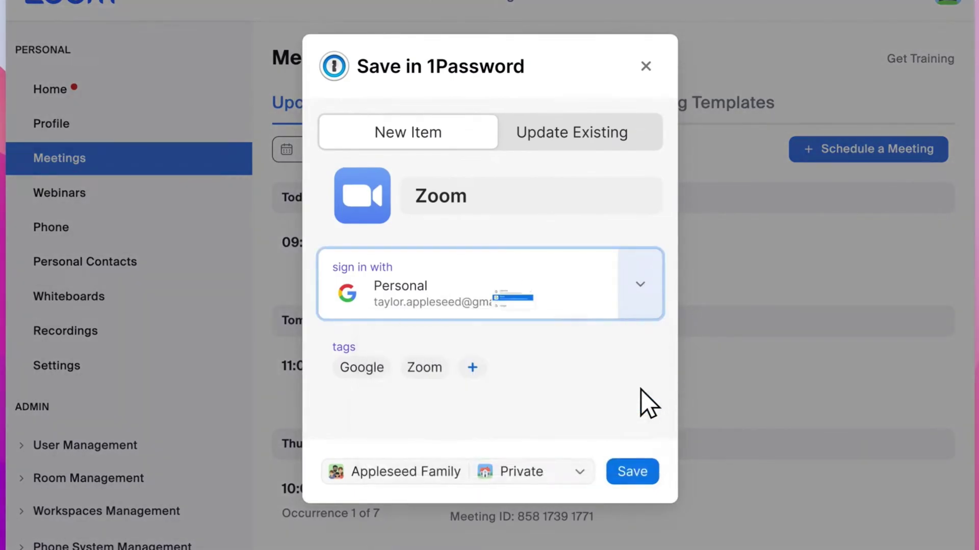
click(635, 473)
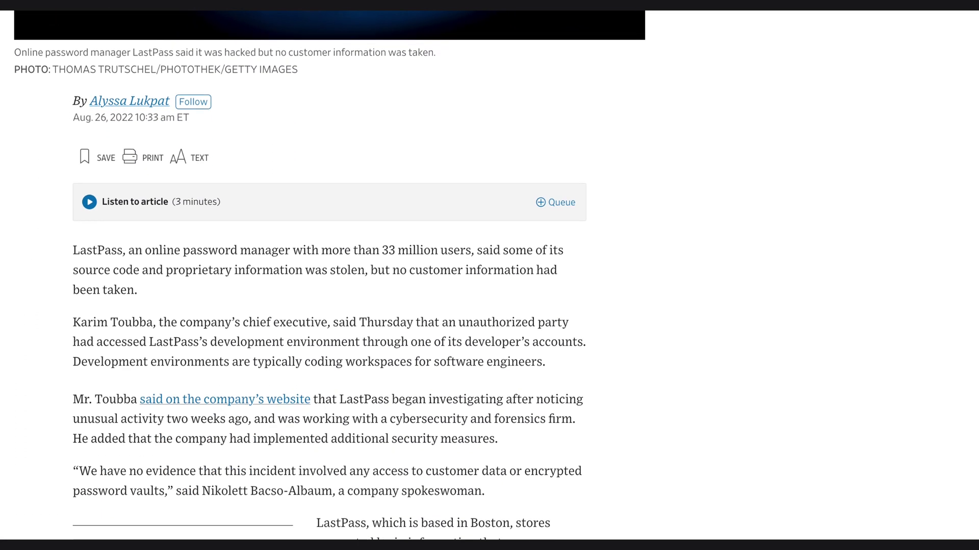
Scroll through the LastPass hack article about the stolen source code
scroll(329, 275, down, 2)
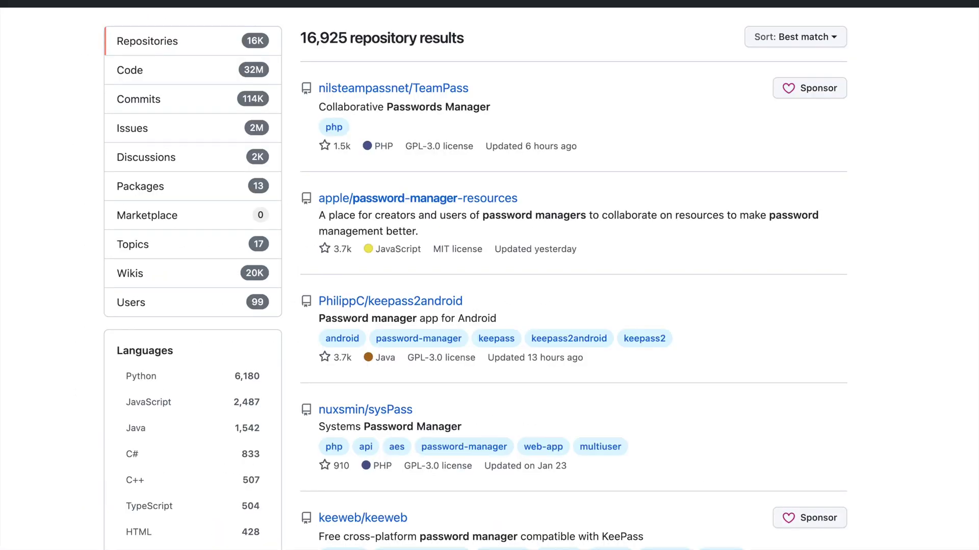
scroll(489, 275, down, 2)
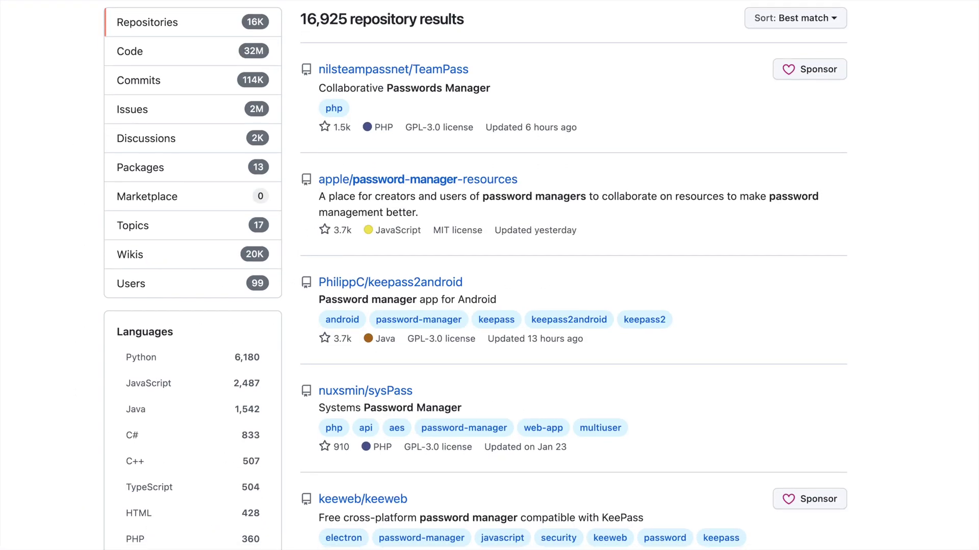
scroll(489, 276, down, 5)
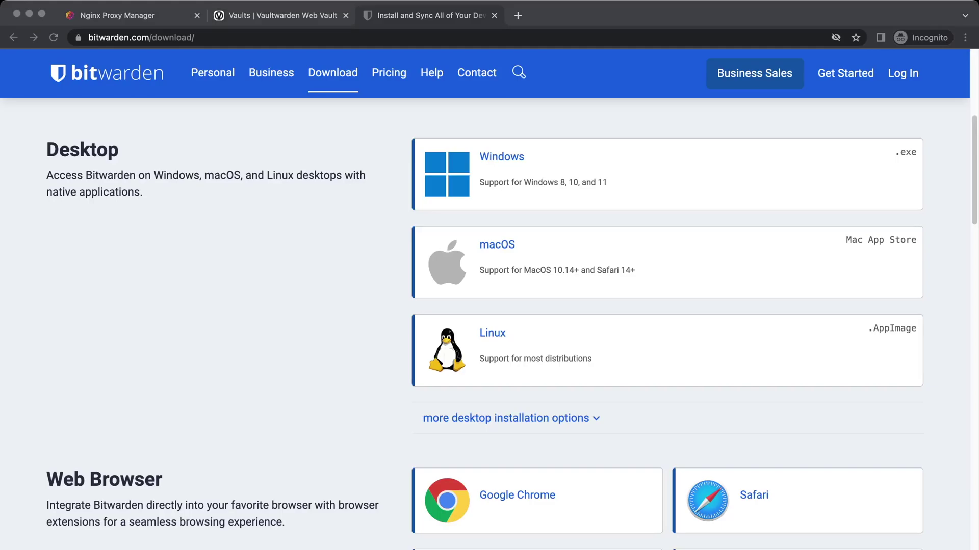
Scroll the Bitwarden download page to the Desktop and Web Browser clients
scroll(511, 332, down, 3)
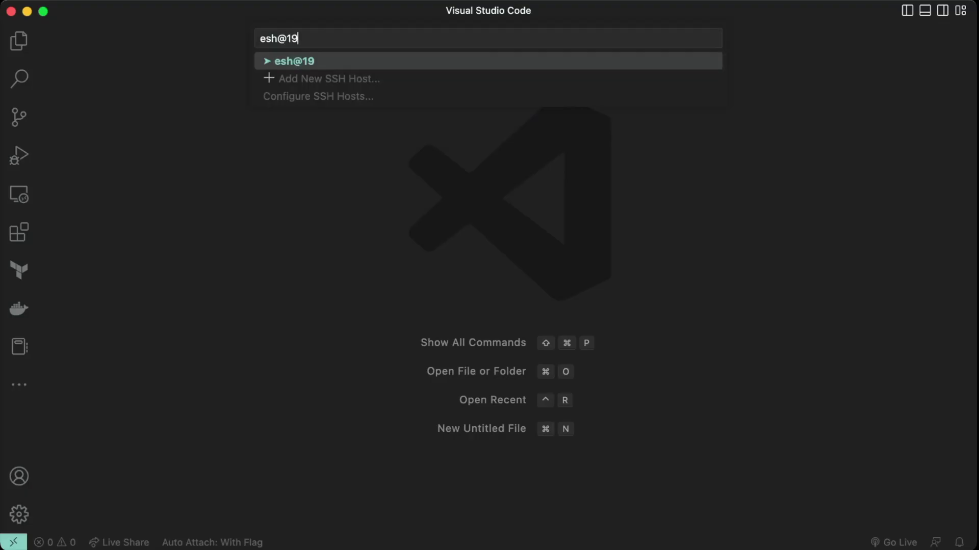
Connect to 192.168.33.10 over SSH and highlight the image, proxy-net networks and service network lines
text(168.33.10)
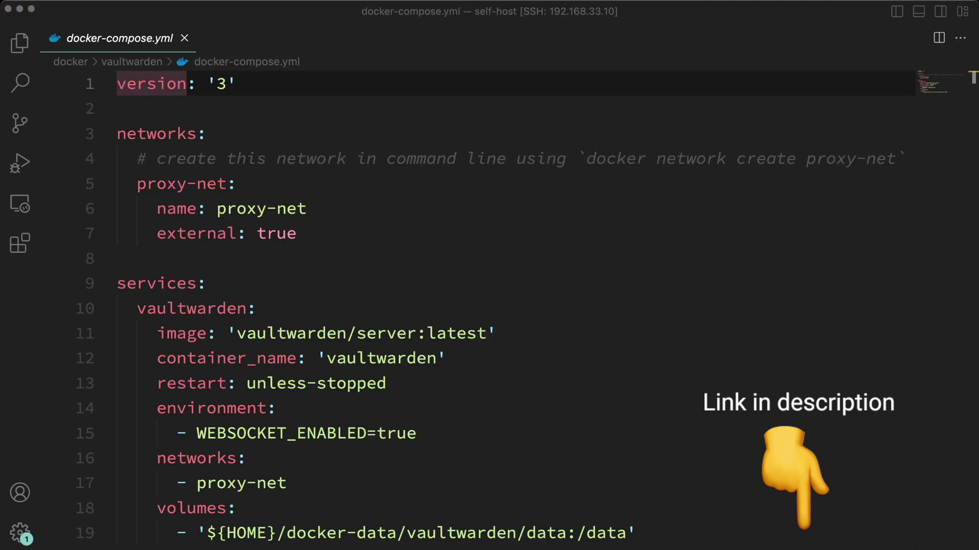
drag(237, 334, 481, 334)
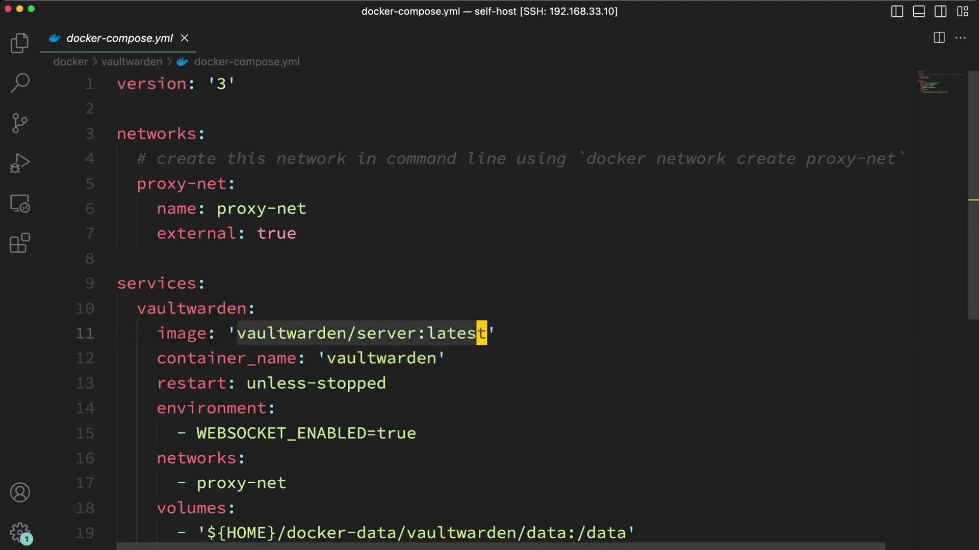
drag(296, 233, 117, 133)
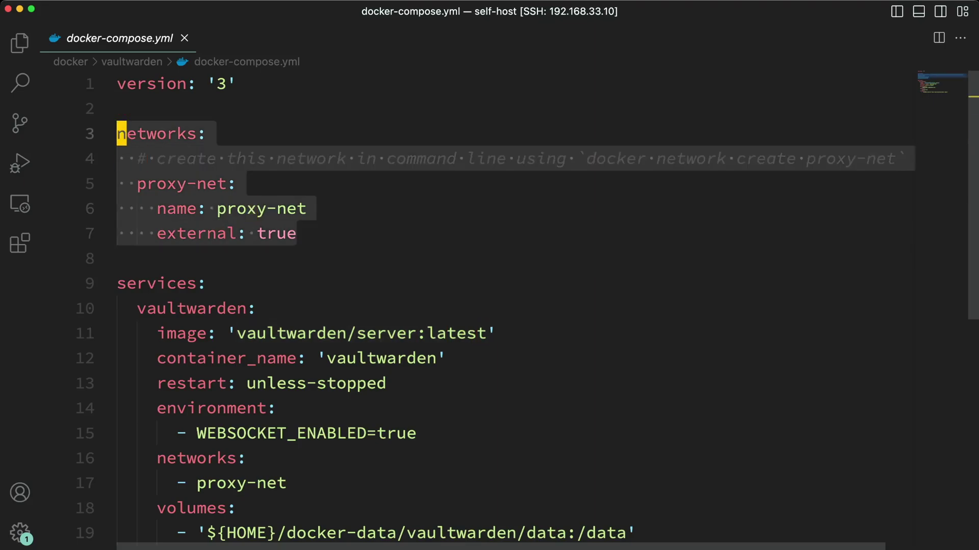
drag(286, 483, 117, 458)
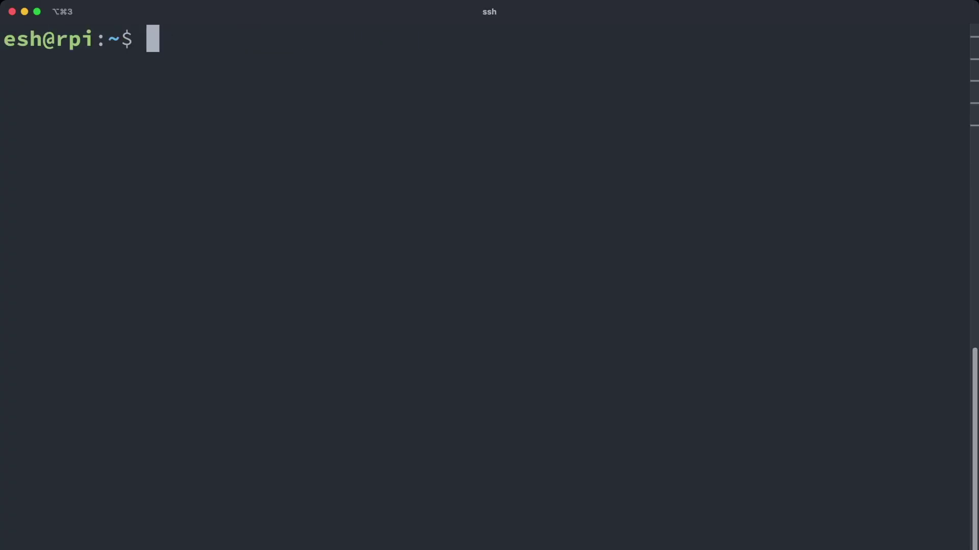
Run 'docker compose up -d' from self-host/docker/vaultwarden to start the container
text(cd self-host/docker/vaultwarden/)
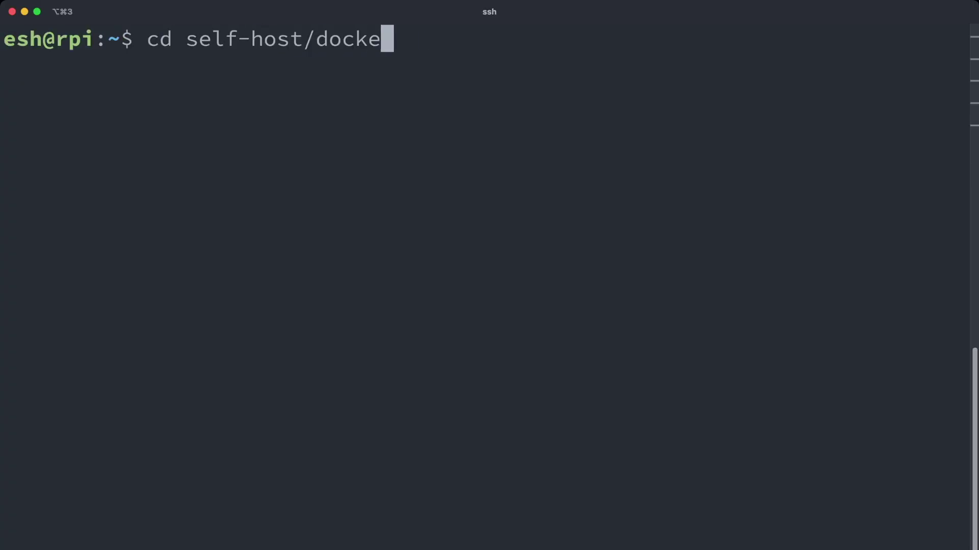
key(Return)
key(ctrl+l)
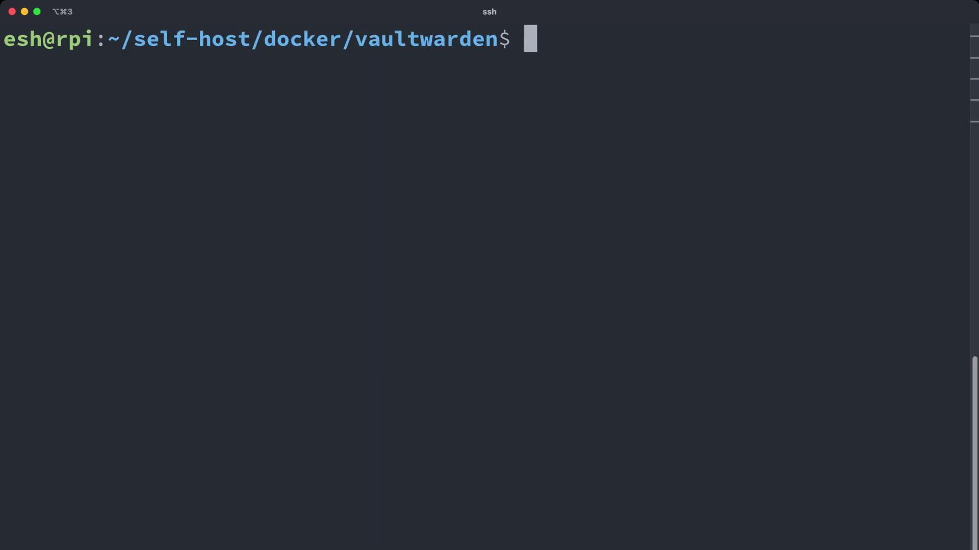
text(docker compose up -d)
key(Return)
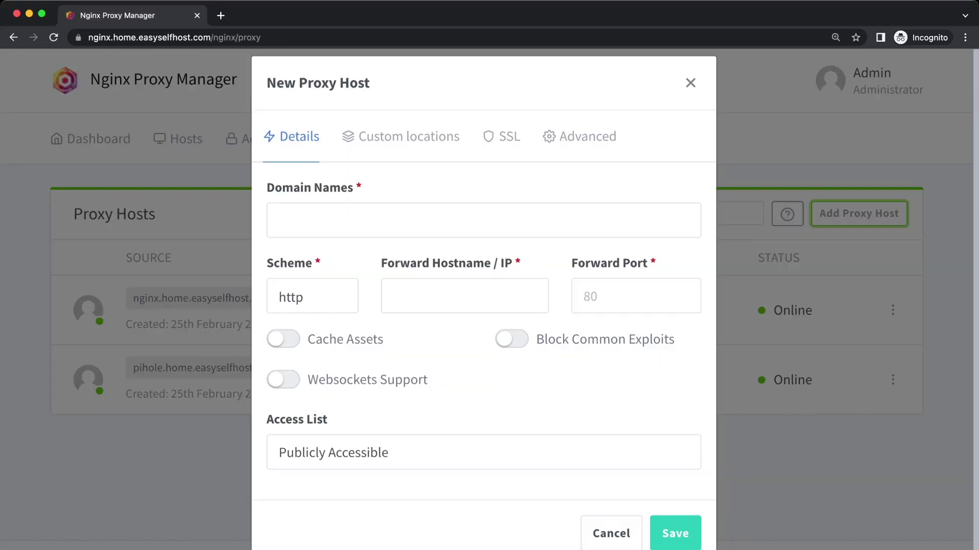
Add a proxy host vault.home.easyselfhost.com forwarding to vaultwarden on port 80
click(484, 240)
text(vault.home.easyselfhost.com)
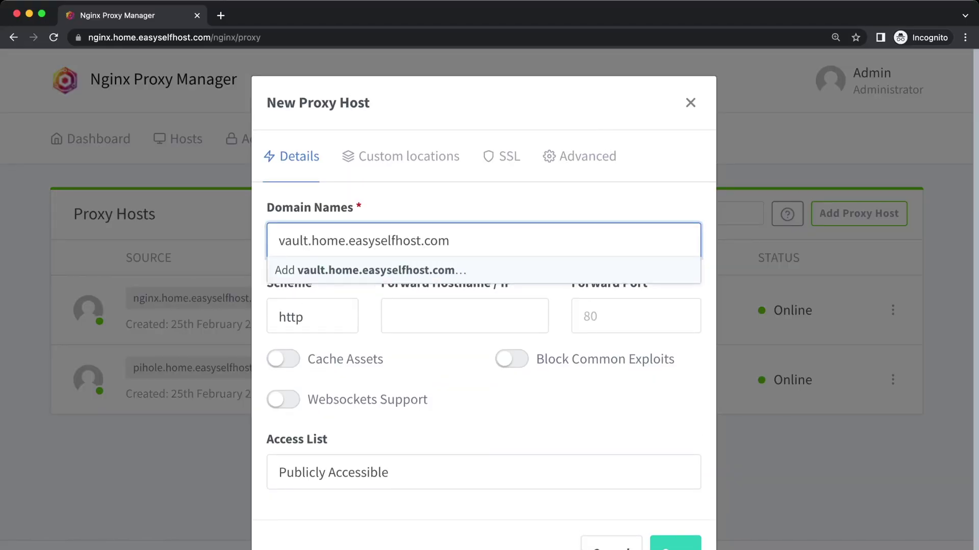
key(Tab)
text(vaultwarden)
key(Tab)
text(80)
Secure it with the *.home.easyselfhost.com certificate, enable Force SSL and HTTP/2, and save
click(501, 156)
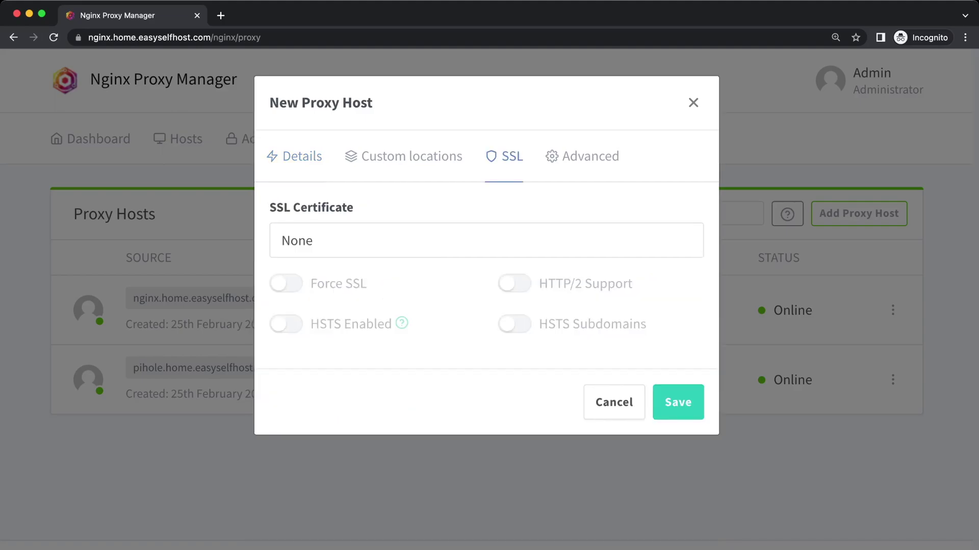
click(486, 241)
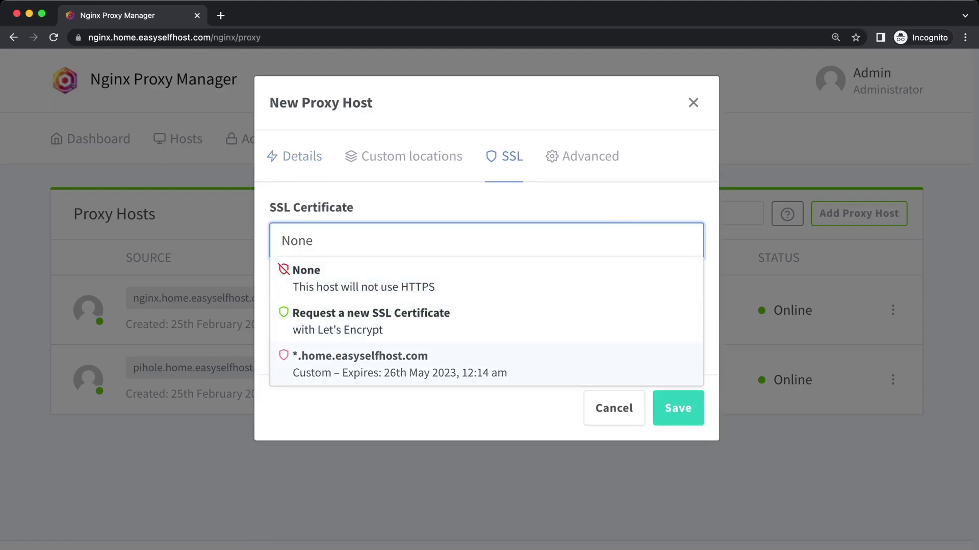
click(400, 364)
click(285, 283)
click(514, 284)
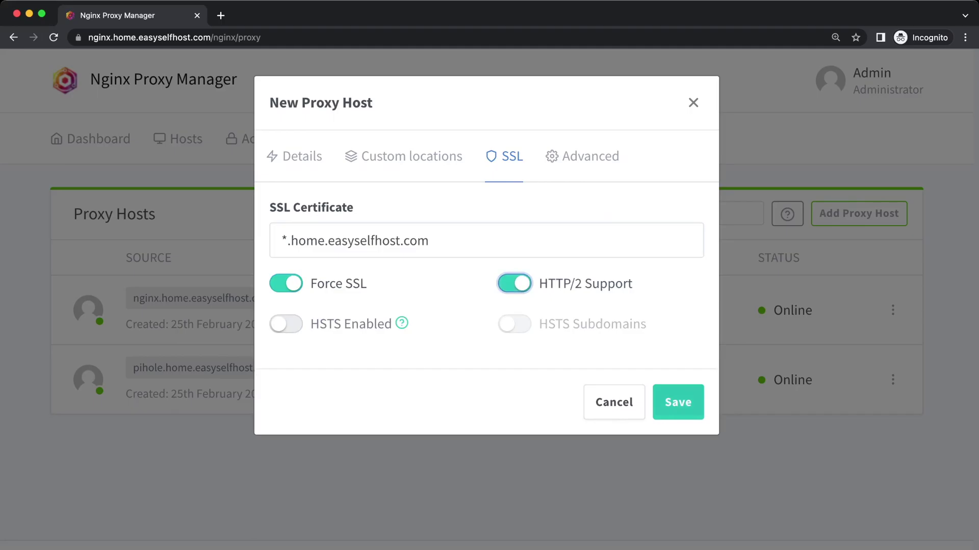
click(678, 402)
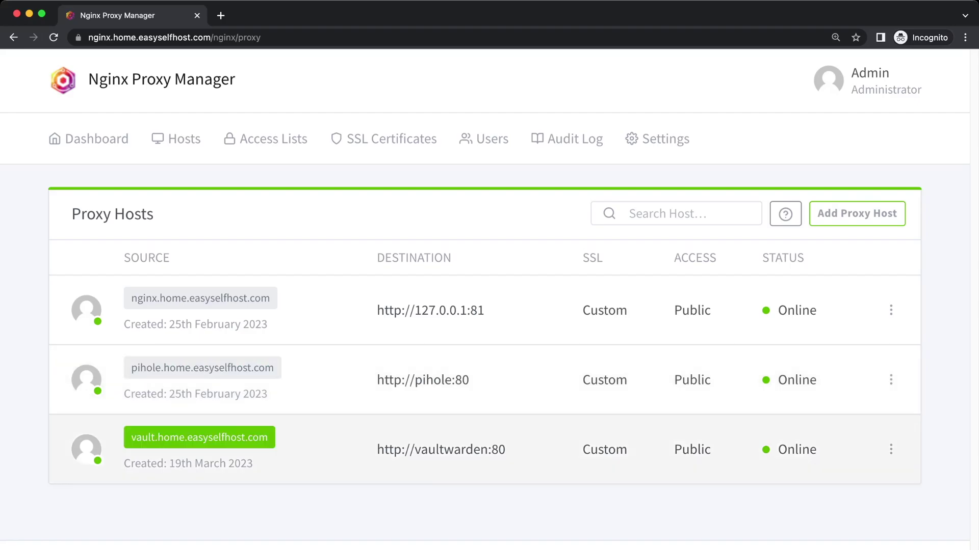
Register a Web Vault account with the admin email, a display name and a master password
click(199, 437)
click(469, 411)
key(Tab)
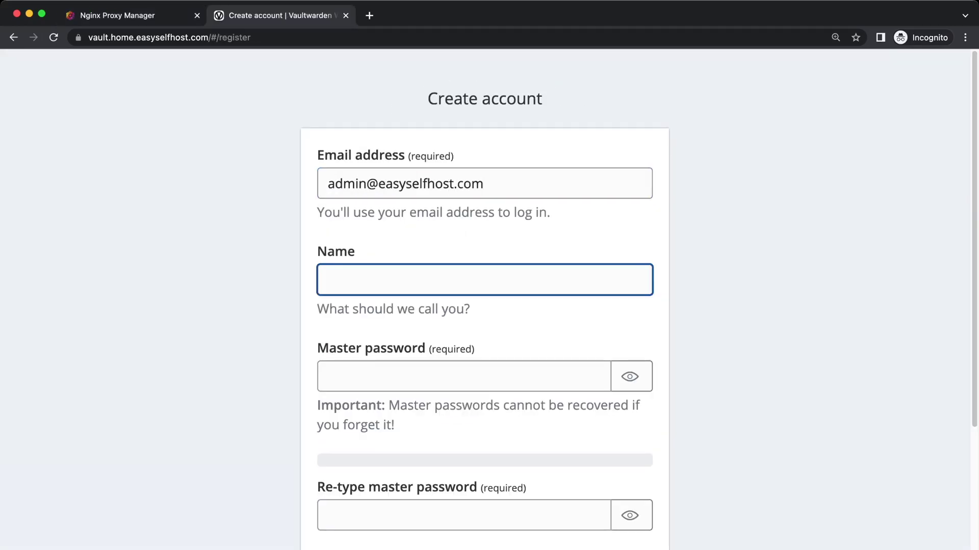
text(ESH)
key(Tab)
text(•••••••••••••••)
key(Tab)
text(•••••)
key(Tab)
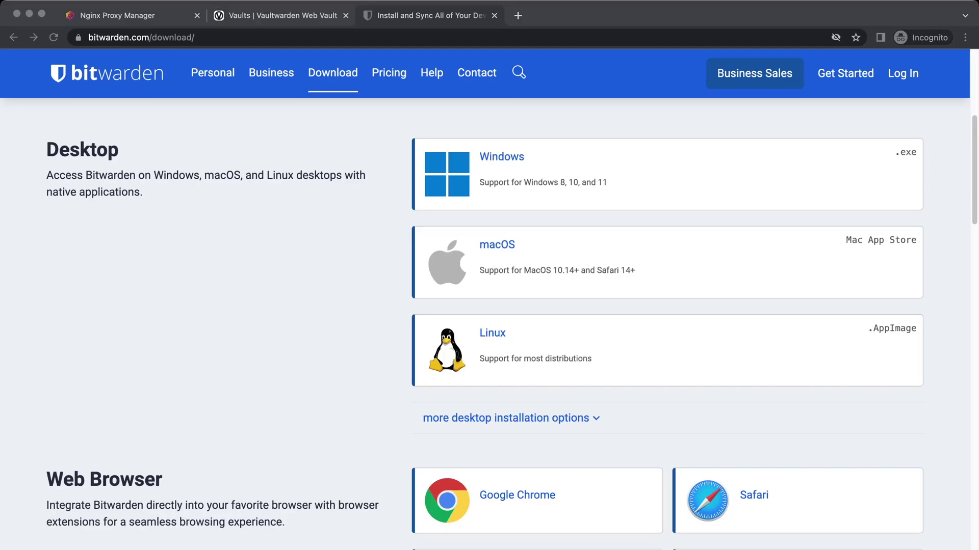
scroll(484, 326, down, 6)
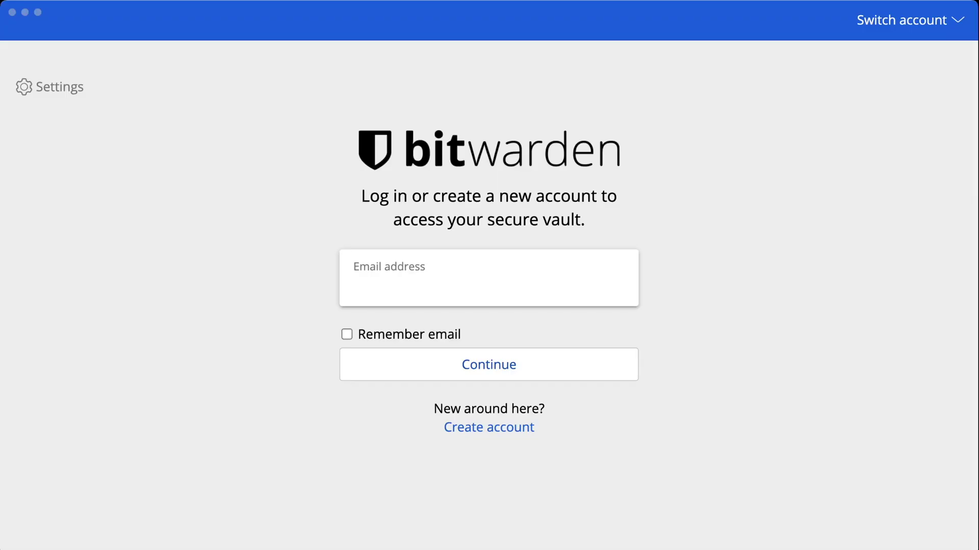
click(50, 87)
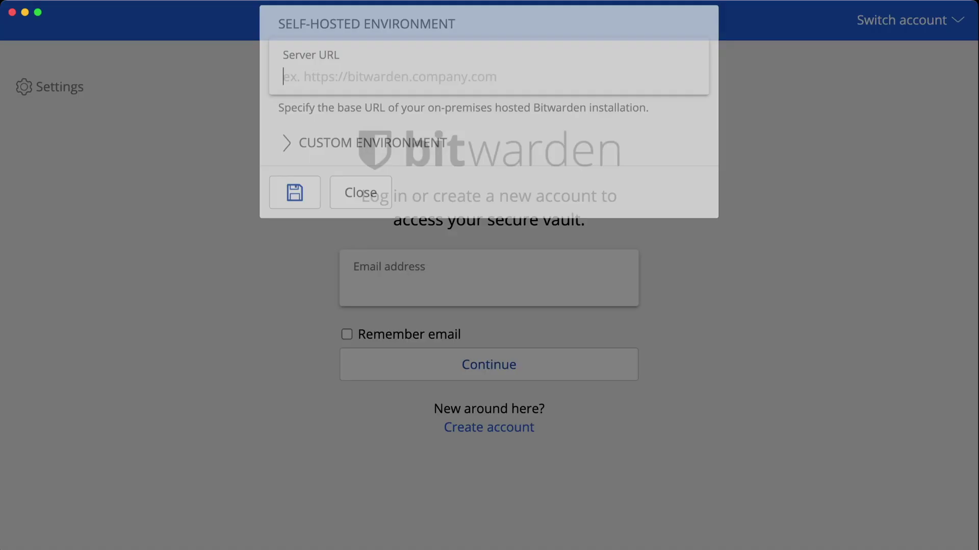
text(https://vault.home.easyselfhost.com)
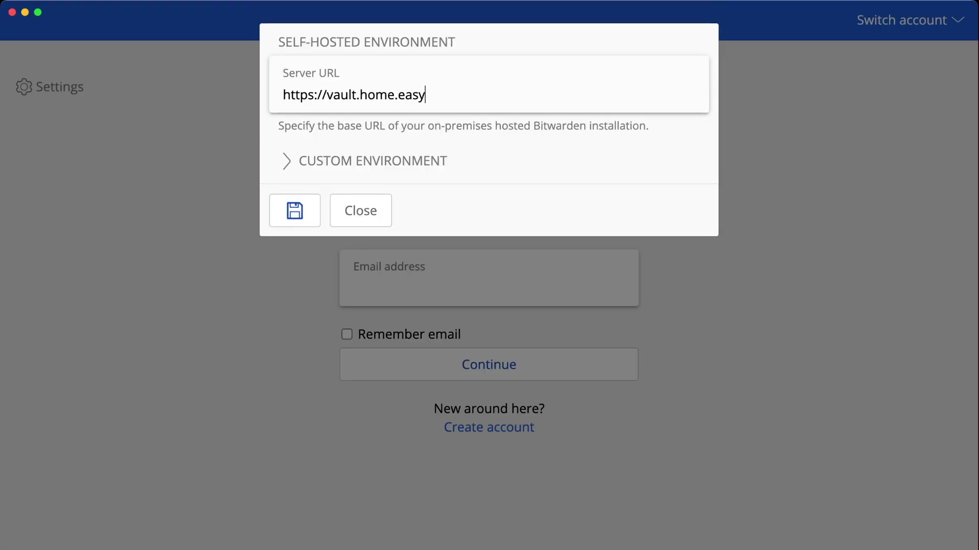
key(Return)
key(Return)
text(•••••••••)
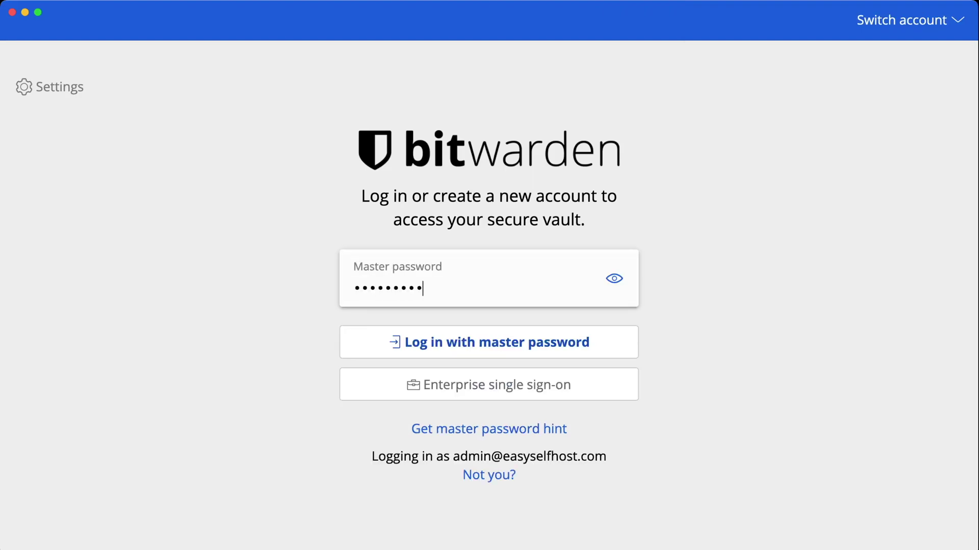
text(••••••)
key(Return)
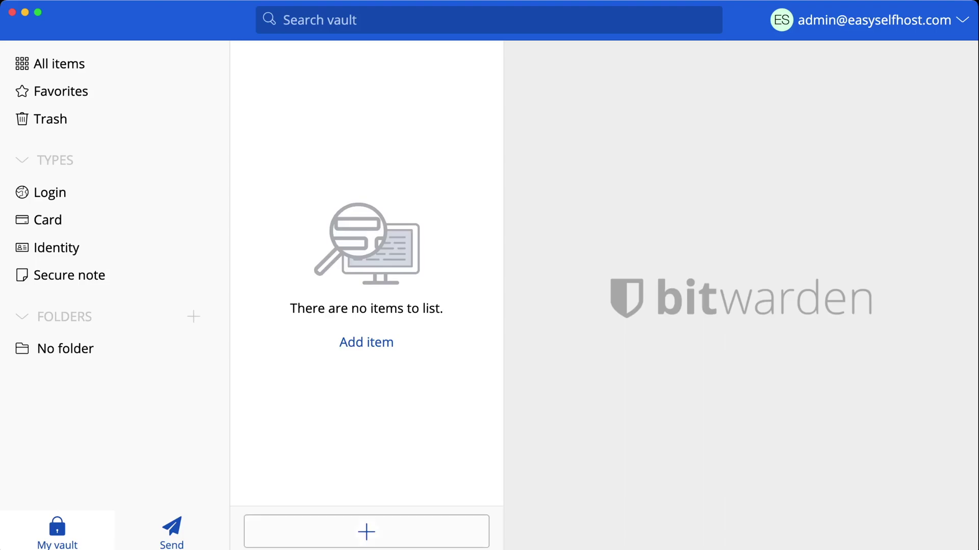
click(366, 531)
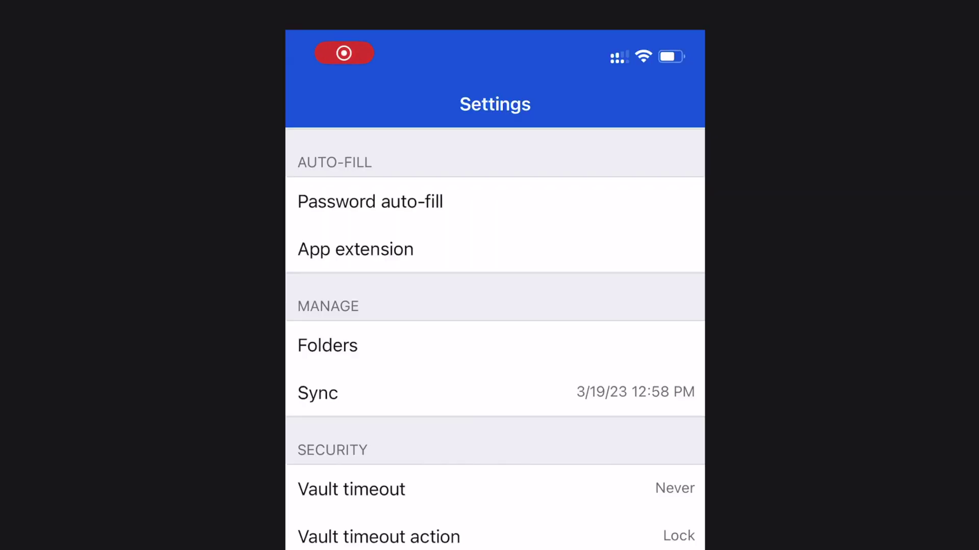
Sync the vault from the Sync settings, updating the last sync to 3/19/23 12:59 PM
click(317, 393)
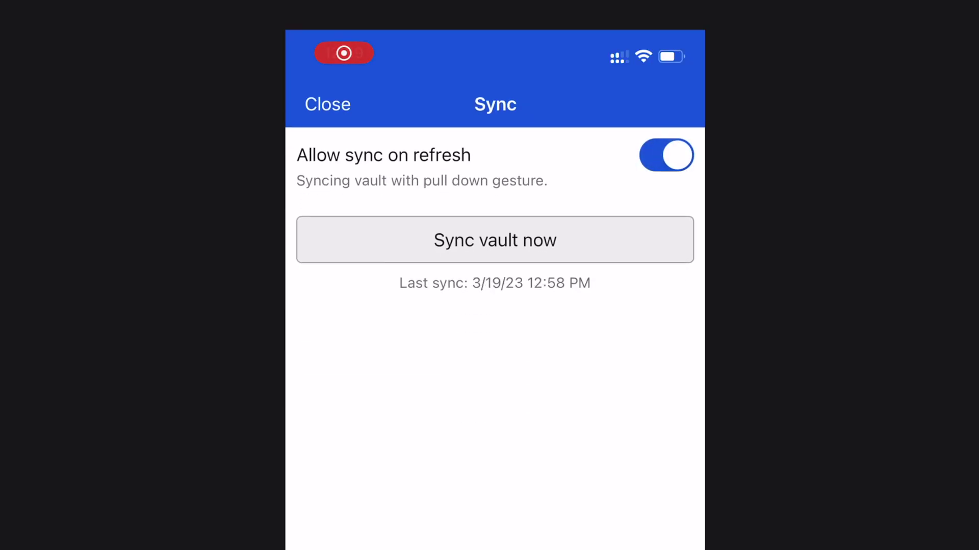
click(495, 239)
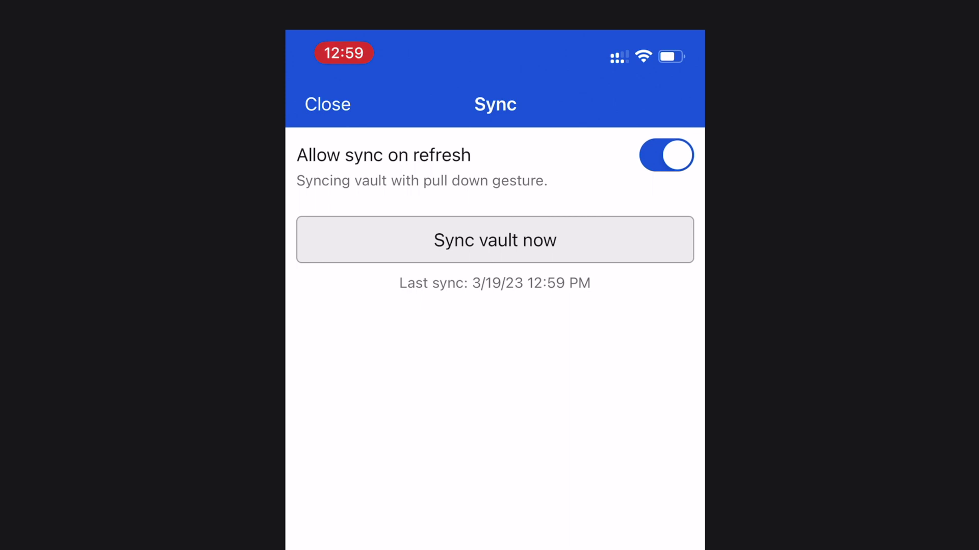